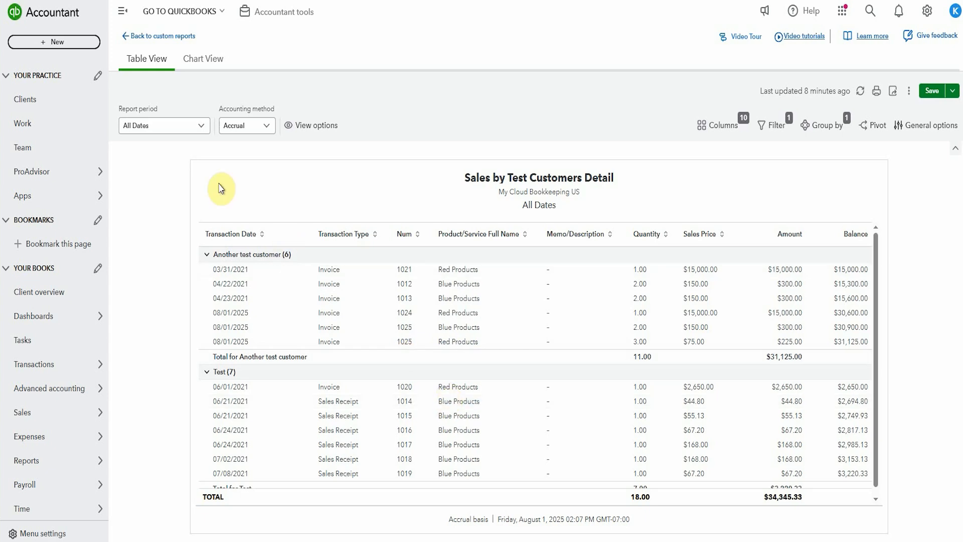
Try a custom-dates report period ending 08/04/2025 and restore the period to All Dates
left_click(205, 128)
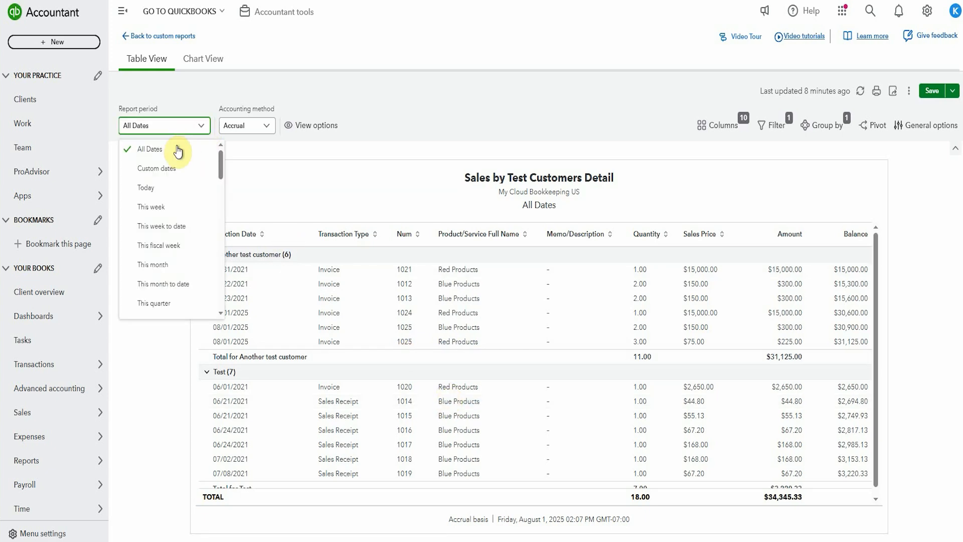
left_click(165, 167)
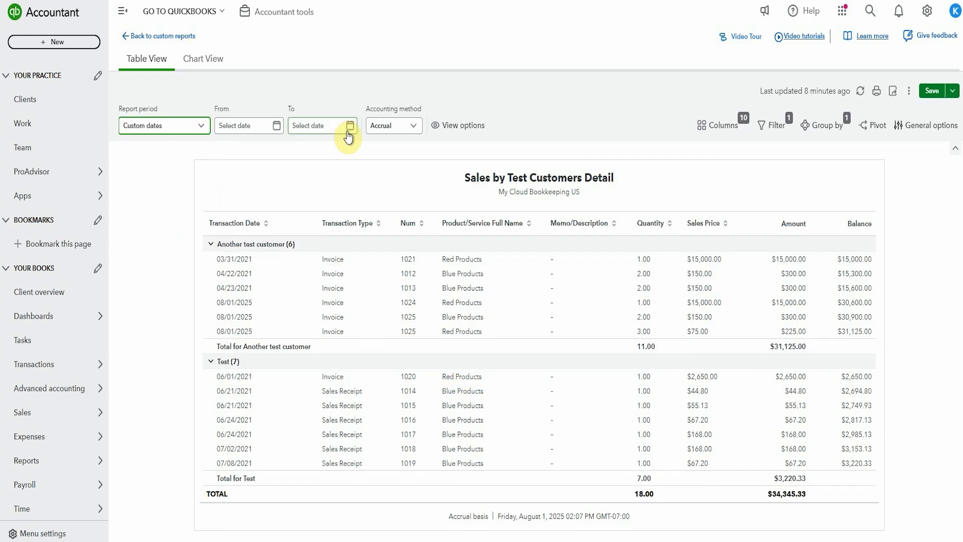
left_click(348, 126)
left_click(316, 219)
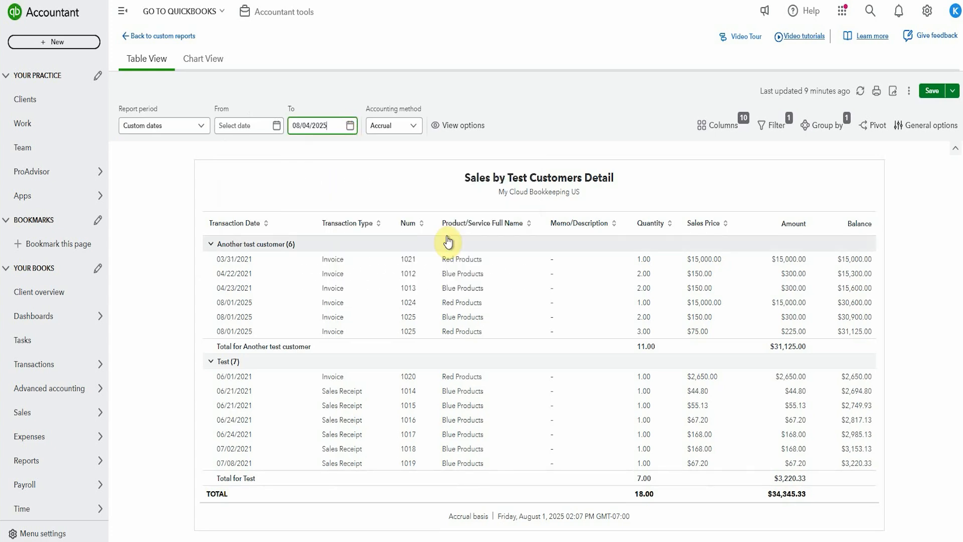
left_click(393, 123)
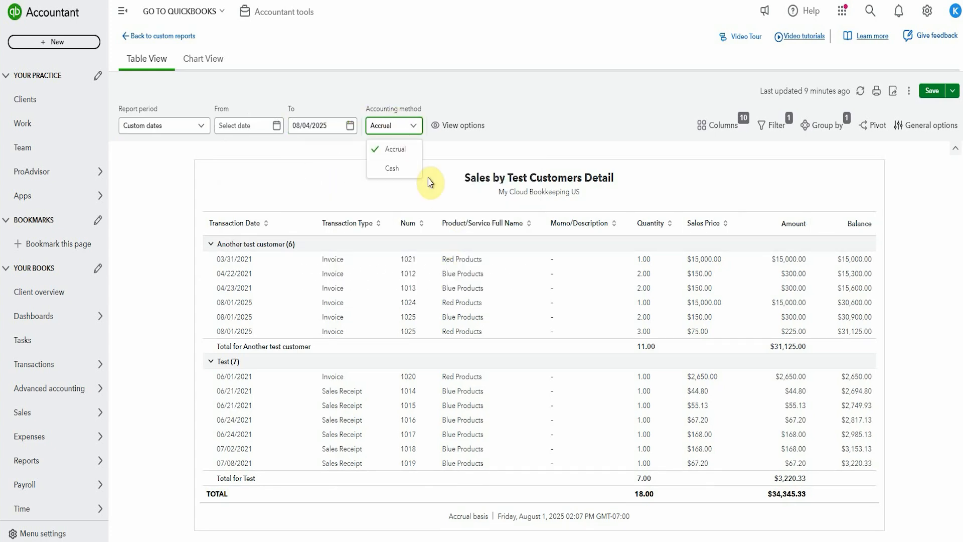
left_click(350, 126)
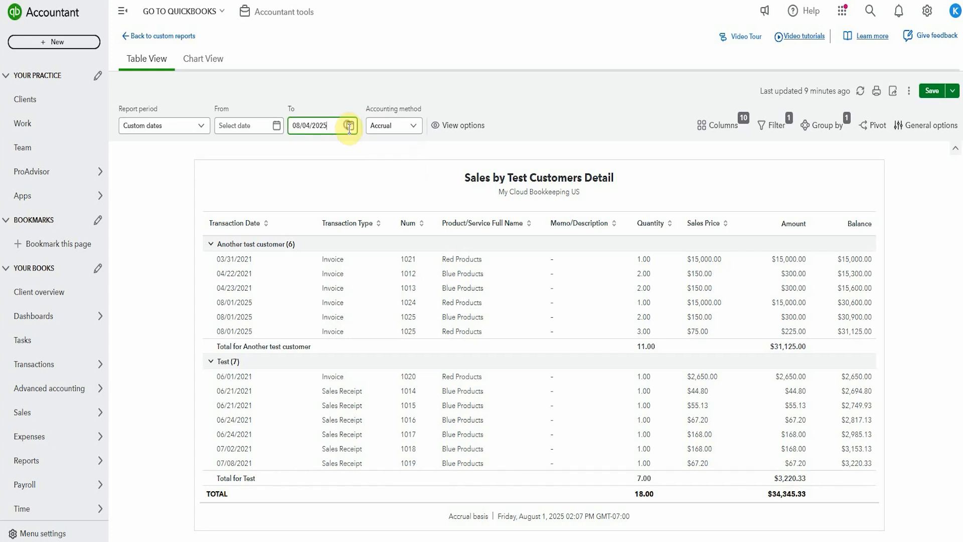
left_click(197, 125)
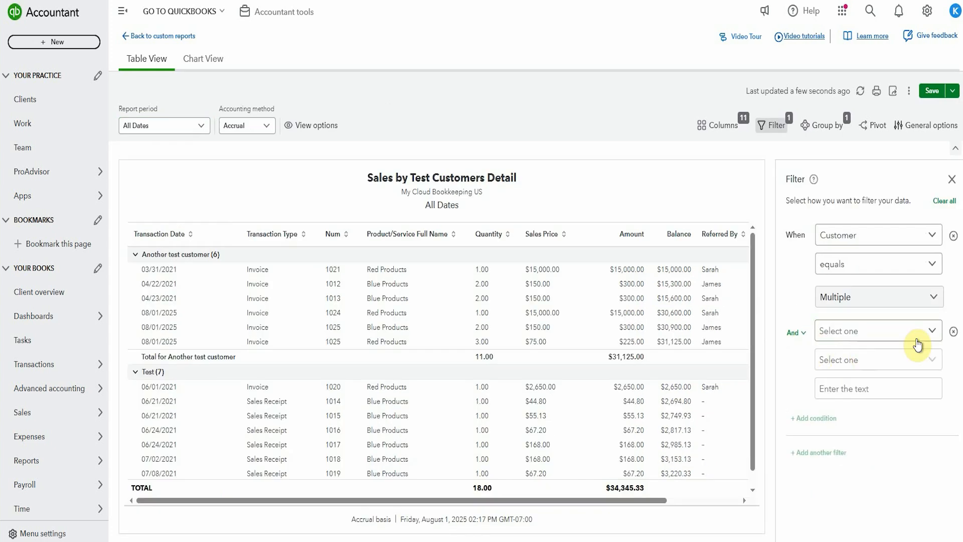
Set the second filter condition to Product/Service equals Blue Products and apply it to the report
left_click(916, 339)
scroll(867, 489, "down", 1)
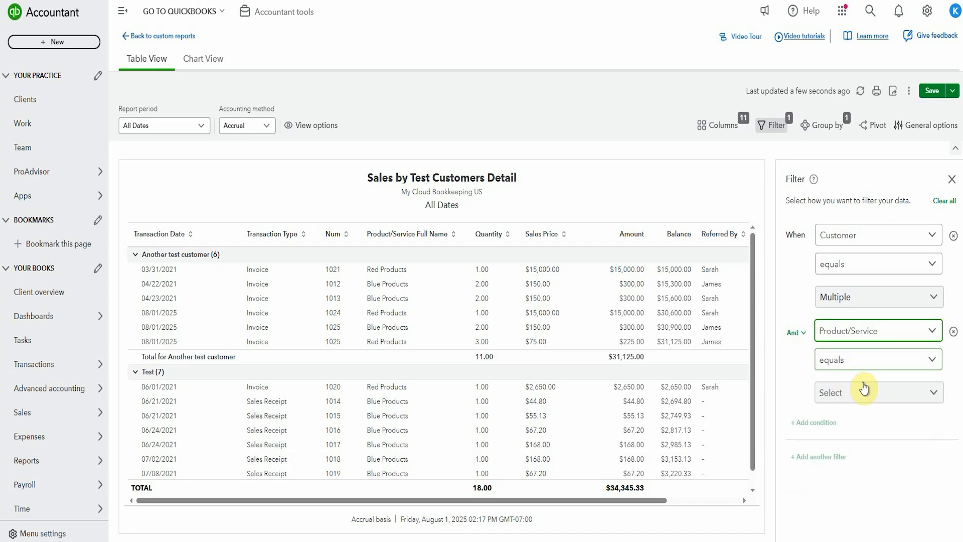
left_click(858, 390)
left_click(837, 304)
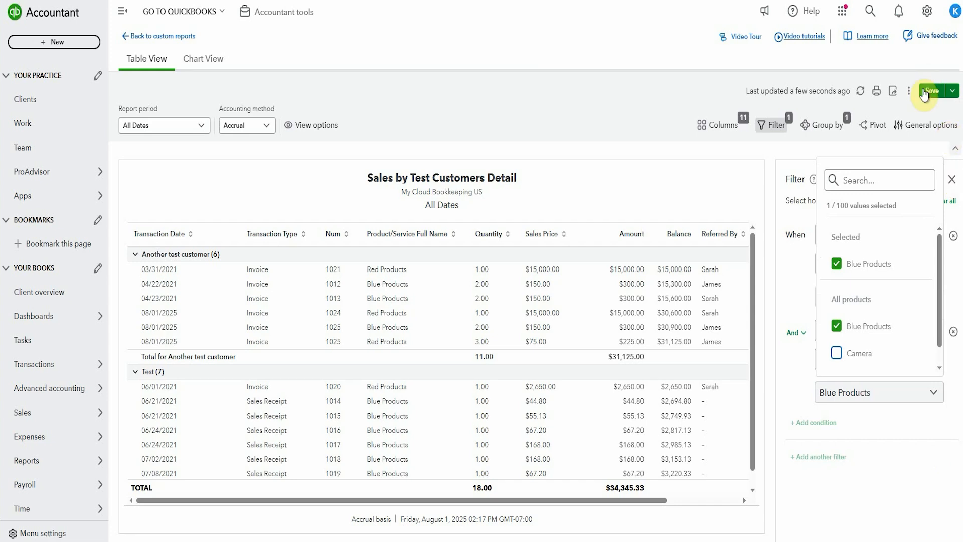
left_click(896, 418)
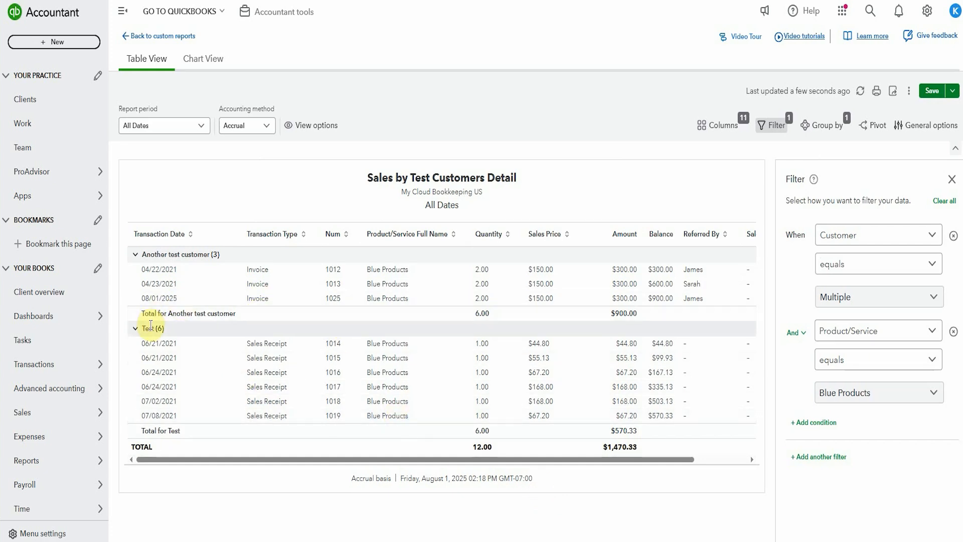
Examine the Product/Service, Referred By and Sales Rep columns of the filtered report
left_click_drag(496, 458, 583, 470)
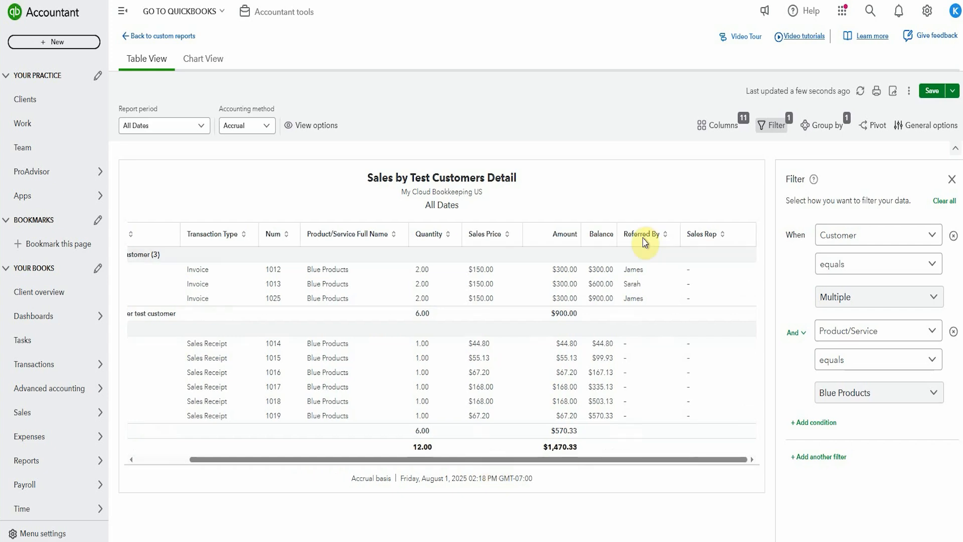
left_click(325, 274)
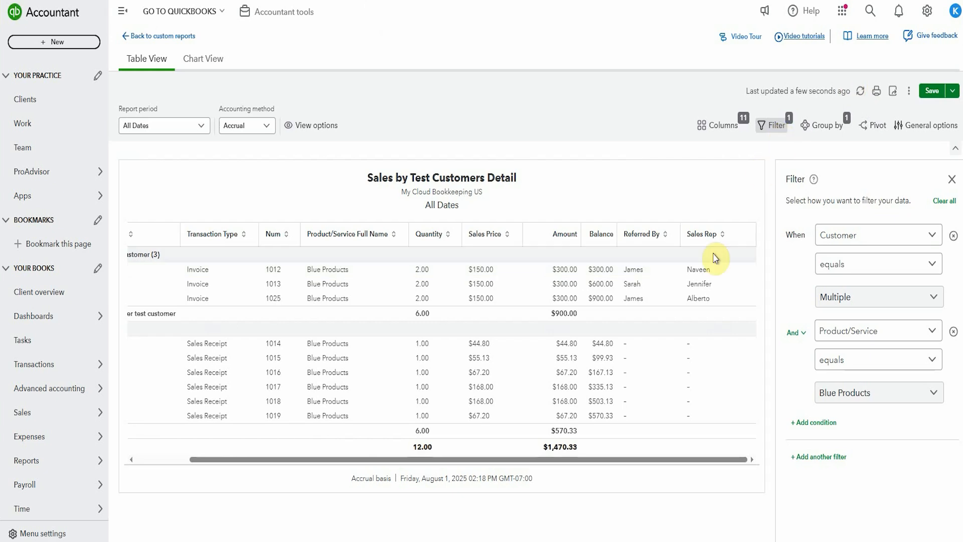
scroll(753, 370, "left", 2)
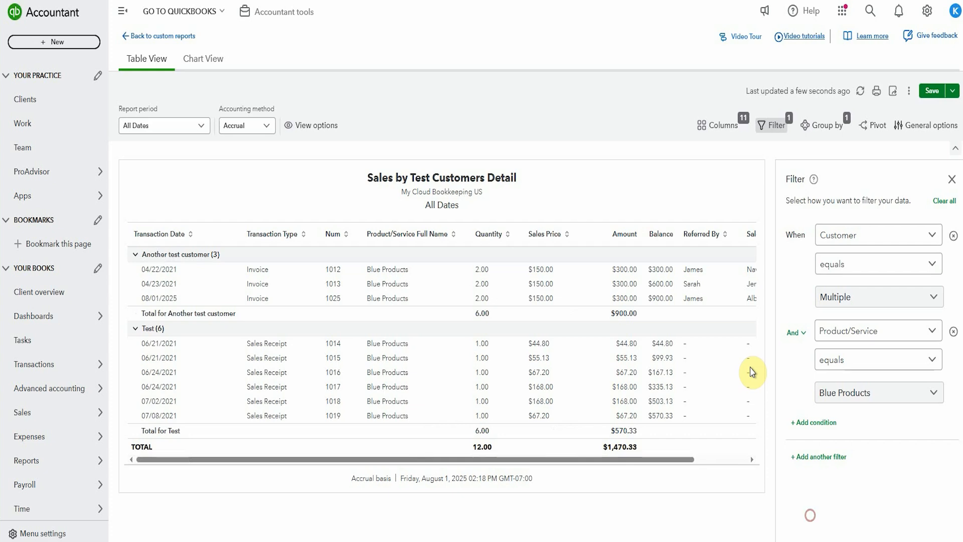
scroll(692, 370, "right", 2)
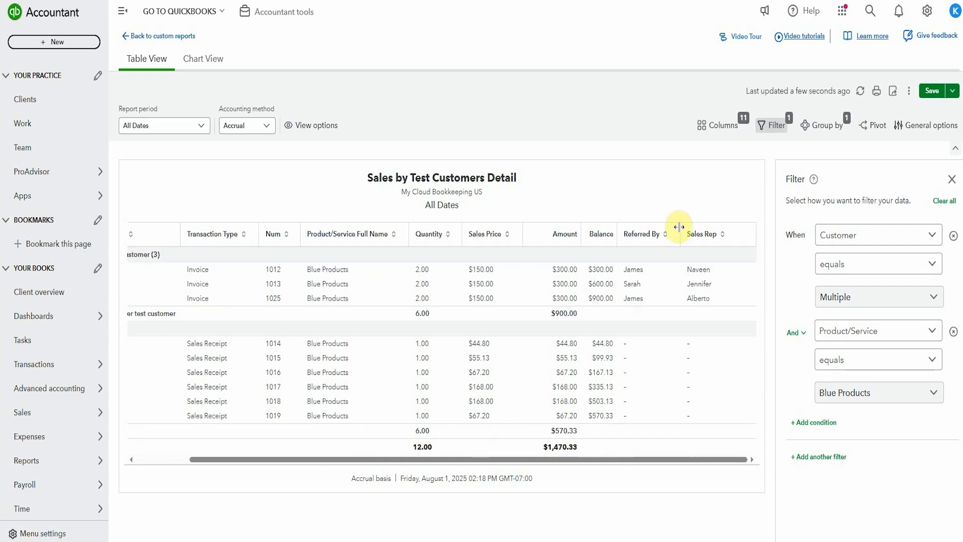
Remove the Product/Service condition from the report filter, keeping the Customer condition
left_click(867, 127)
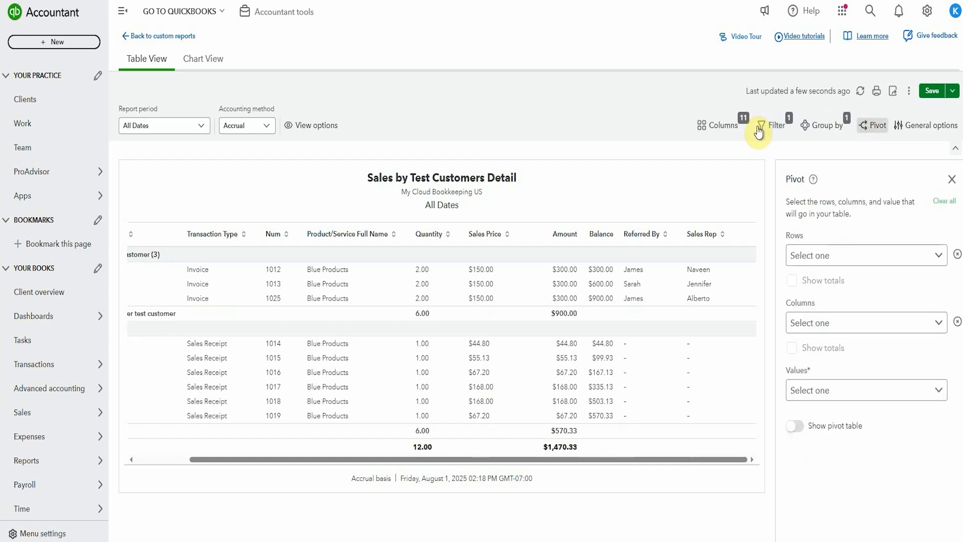
left_click(772, 126)
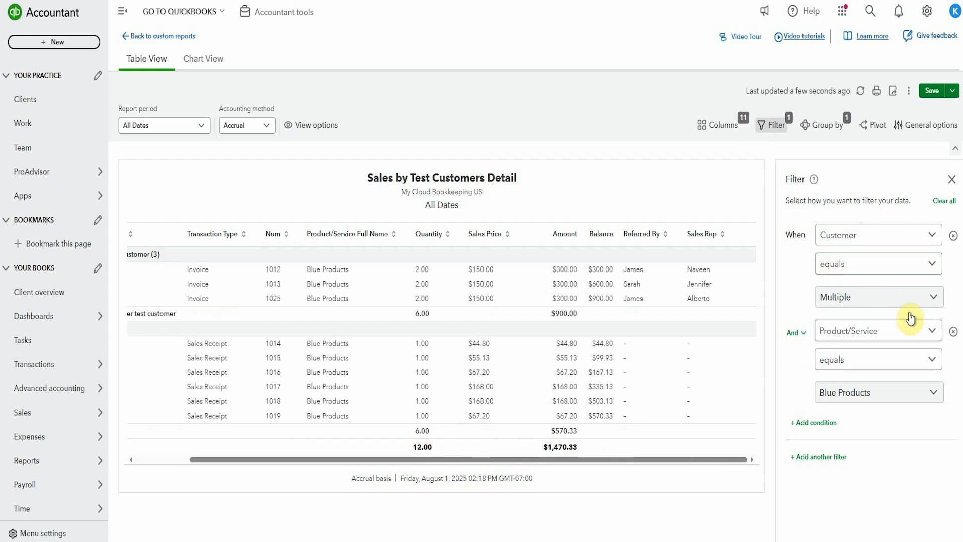
left_click(953, 332)
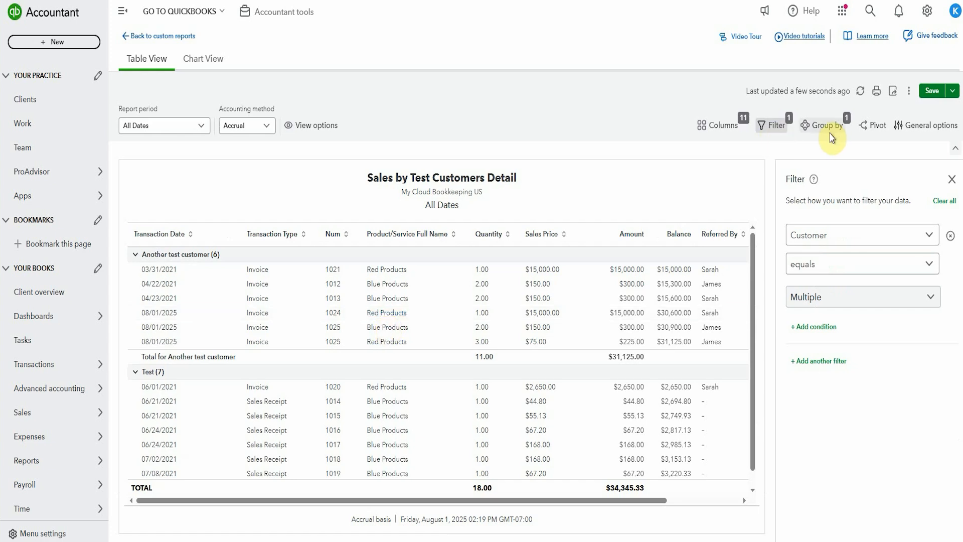
Build and show a pivot table with Referred by as rows, Customer as columns and Amount as values, with row and column totals
left_click(871, 126)
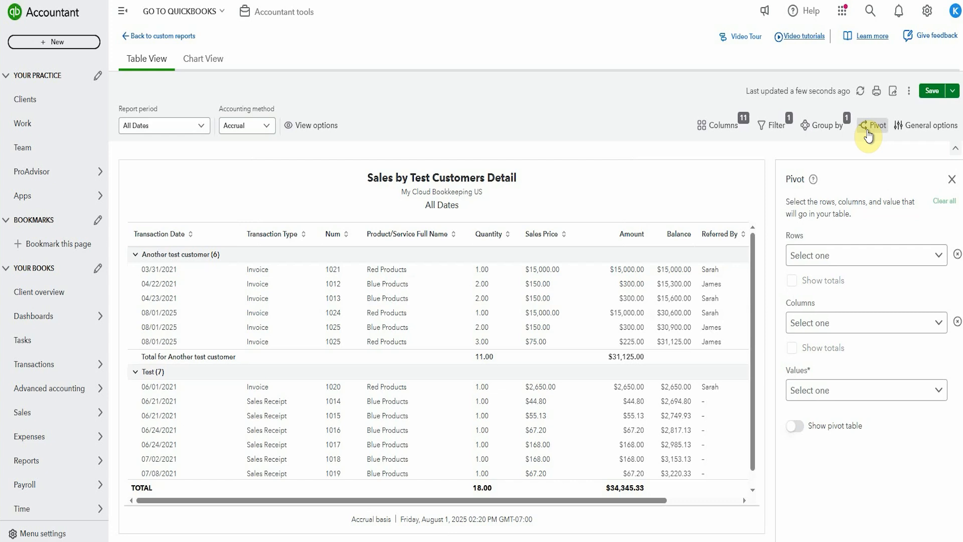
left_click(943, 256)
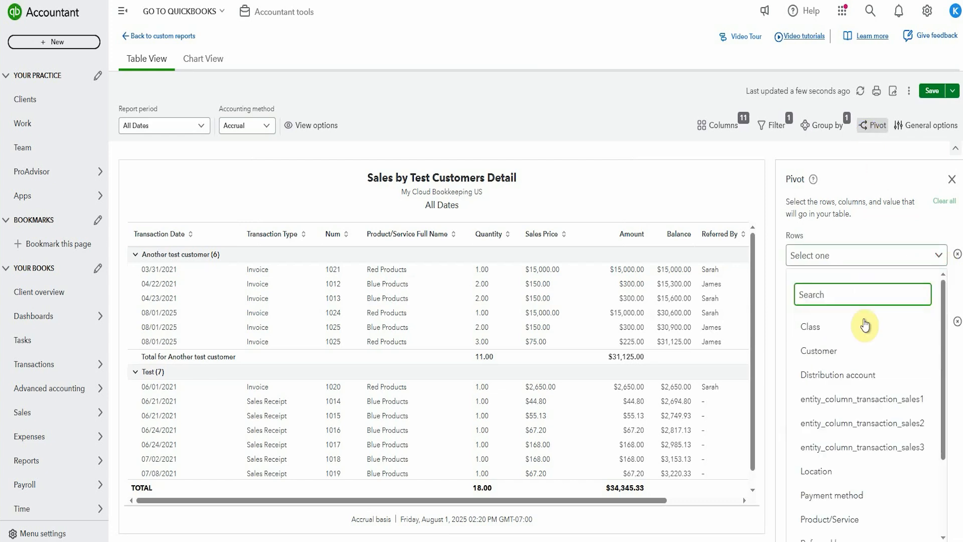
scroll(865, 325, "down", 3)
left_click(843, 428)
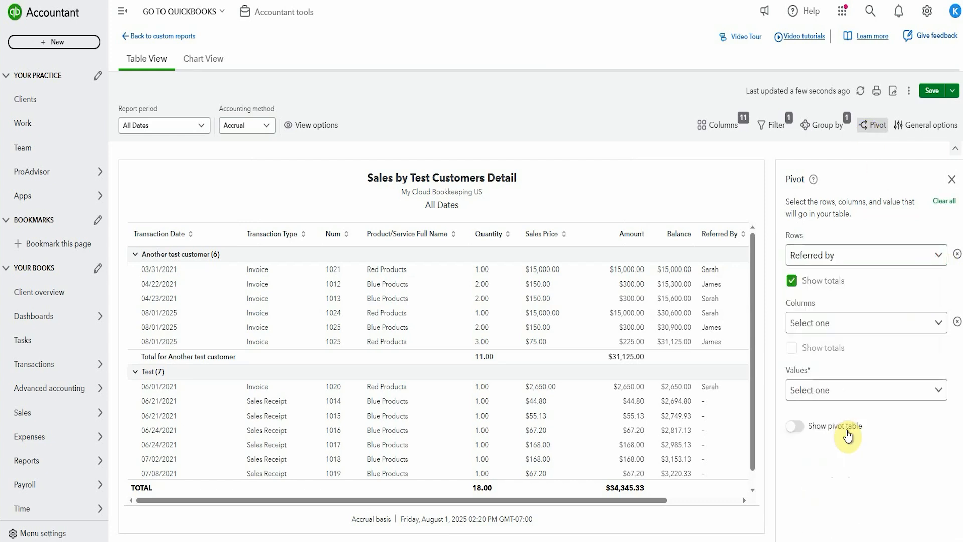
left_click(935, 325)
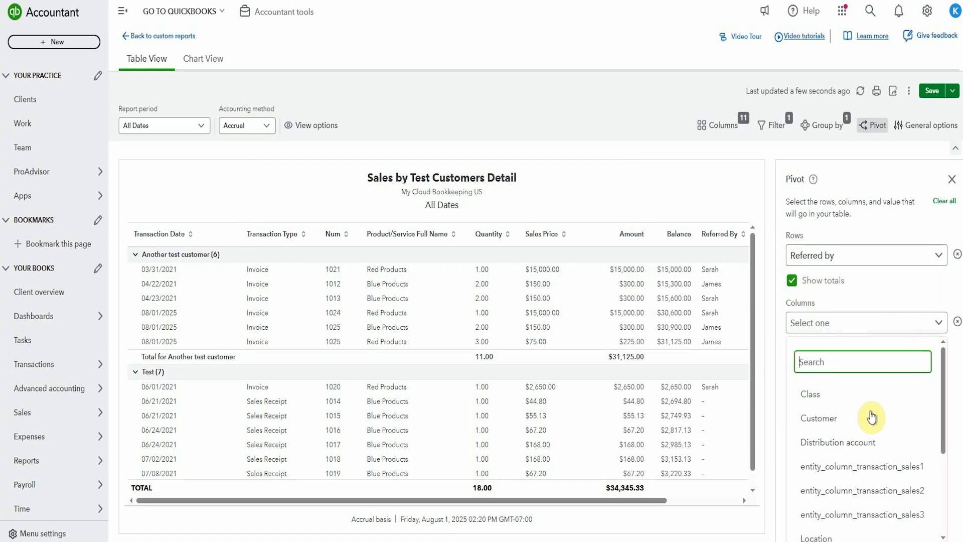
left_click(857, 424)
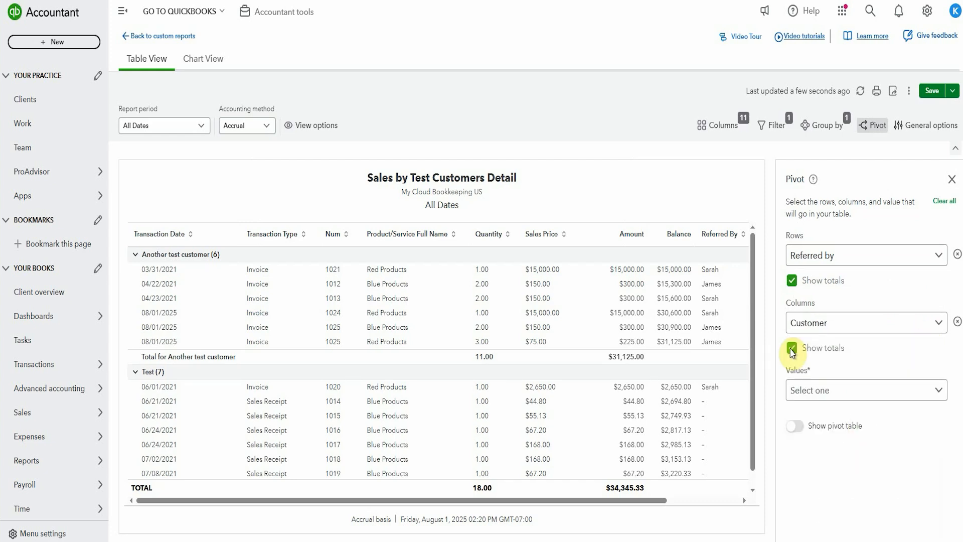
left_click(849, 393)
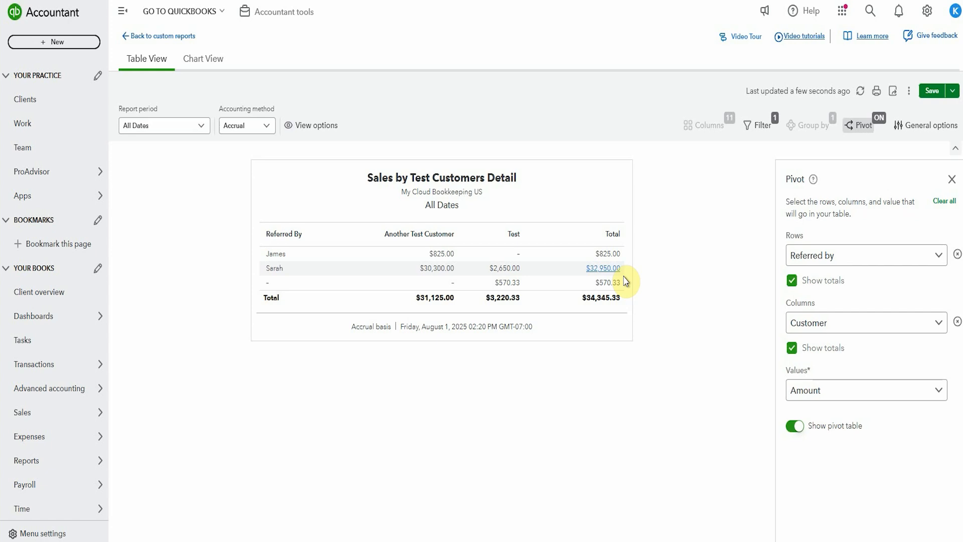
left_click(760, 125)
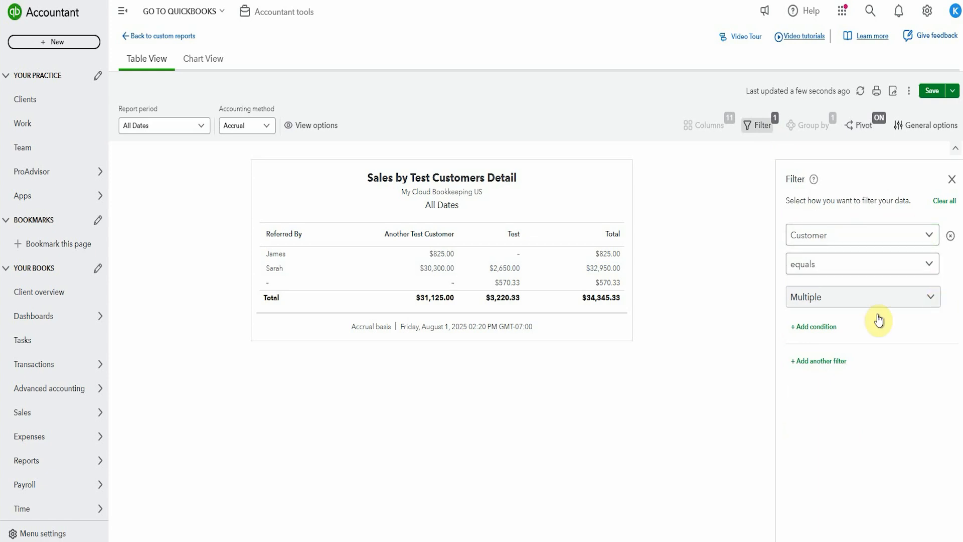
left_click(814, 327)
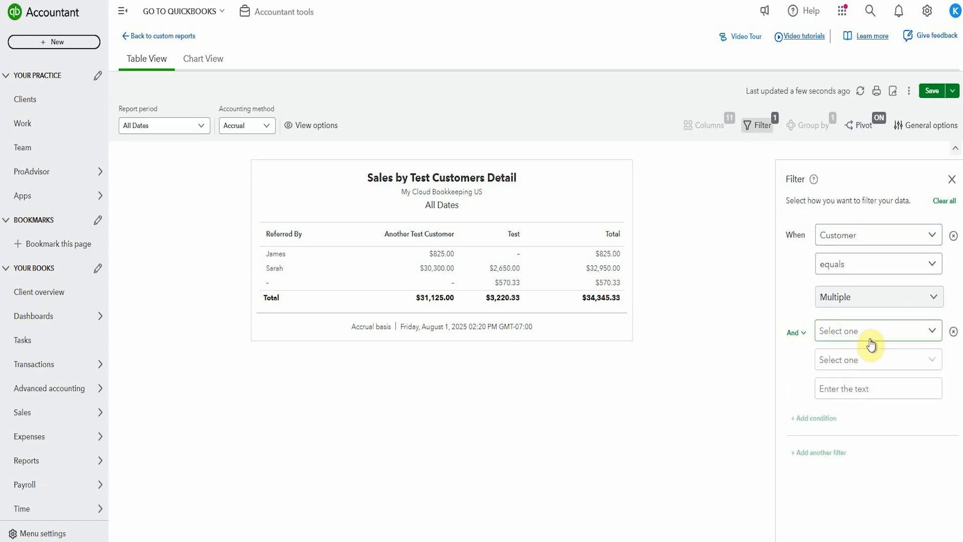
left_click(936, 329)
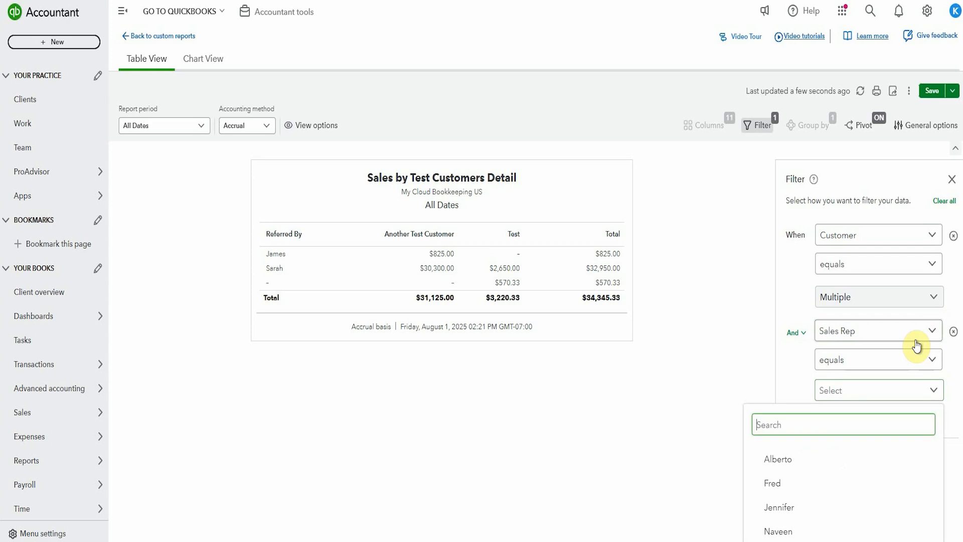
Add a filter condition for Sales Rep equals the third listed representative and refresh the pivot report
left_click(761, 126)
left_click(825, 326)
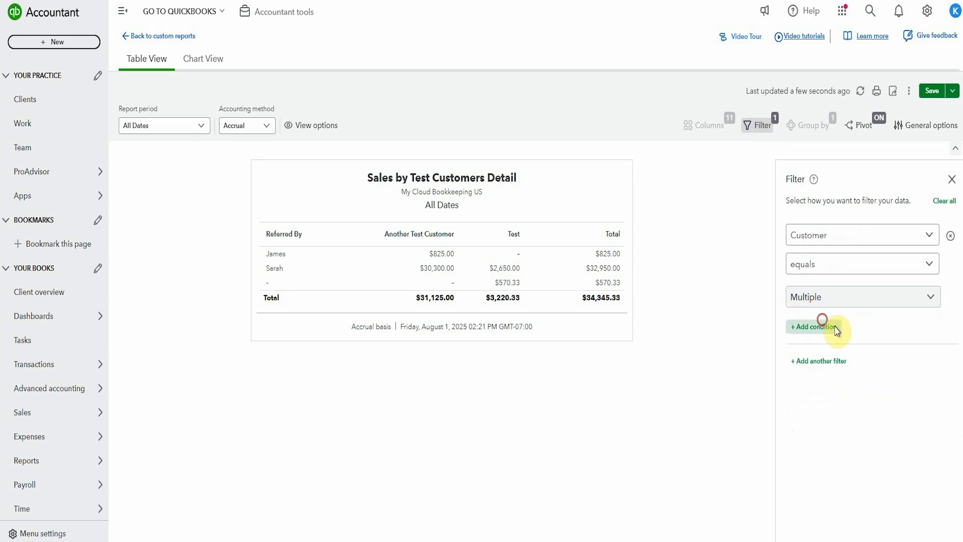
left_click(855, 335)
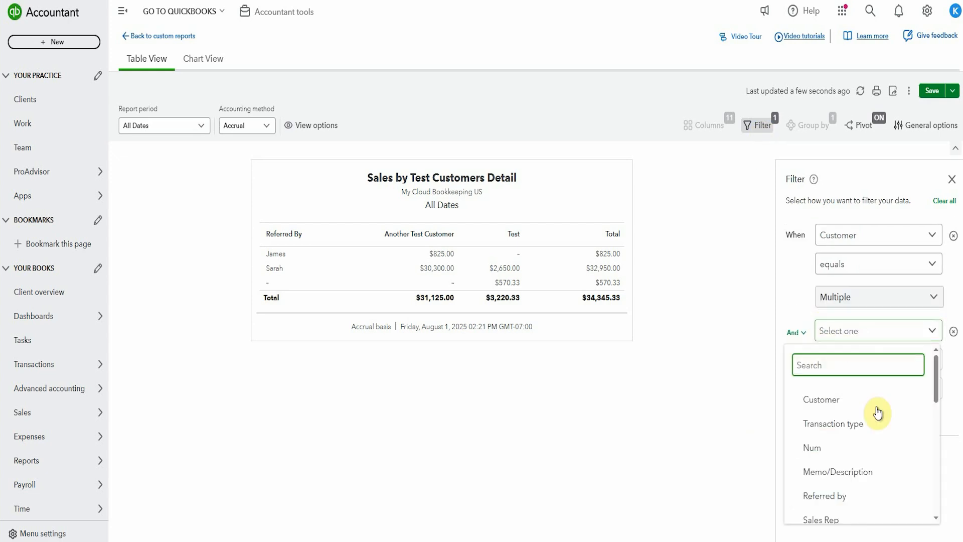
left_click(821, 519)
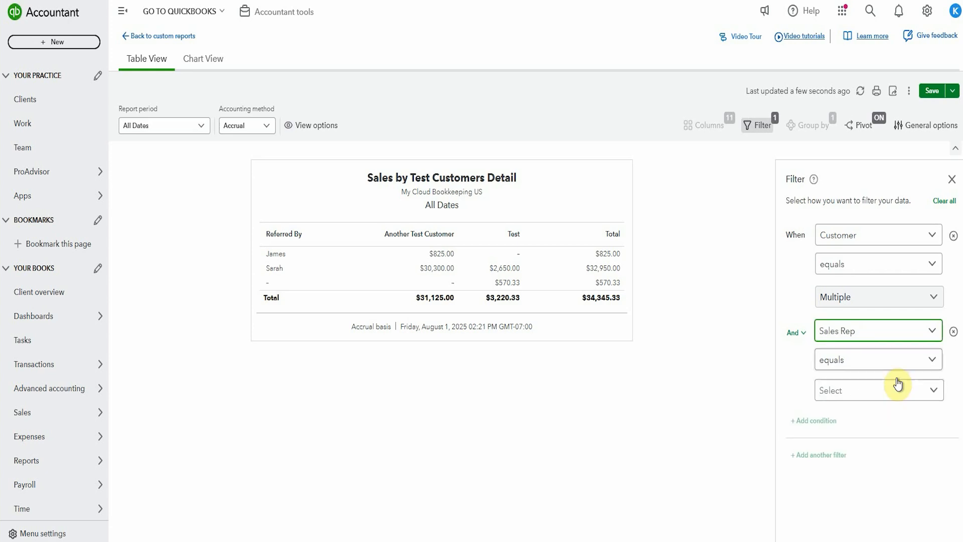
left_click(933, 391)
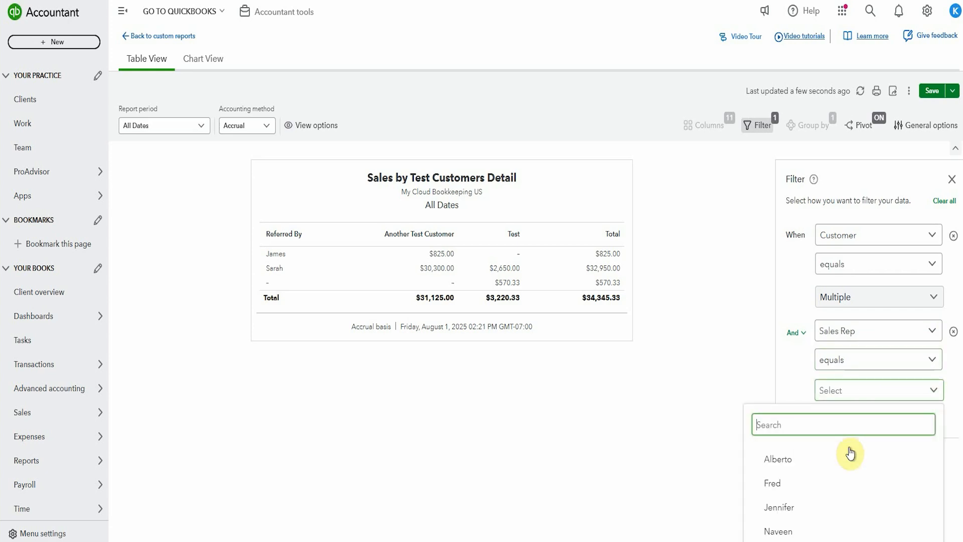
left_click(778, 507)
left_click(859, 97)
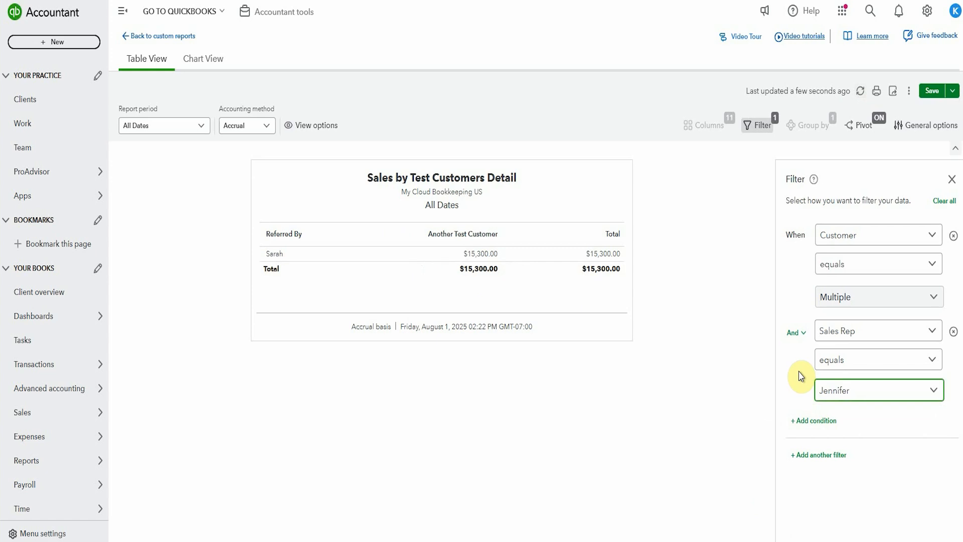